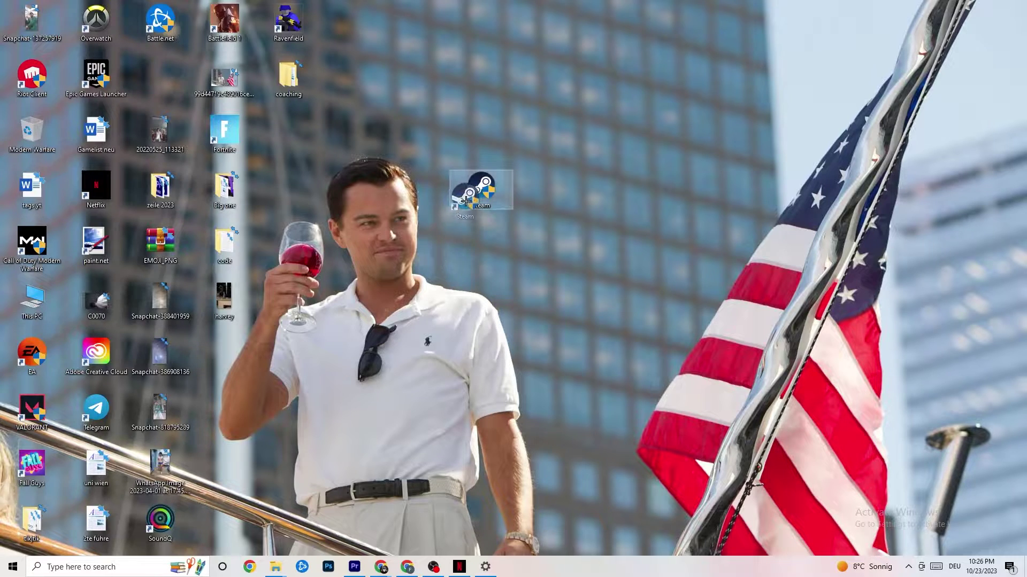
# Confirm the Steam shortcut keeps Windows 8 compatibility mode and administrator rights, then close its properties
pyautogui.rightClick(479, 189)
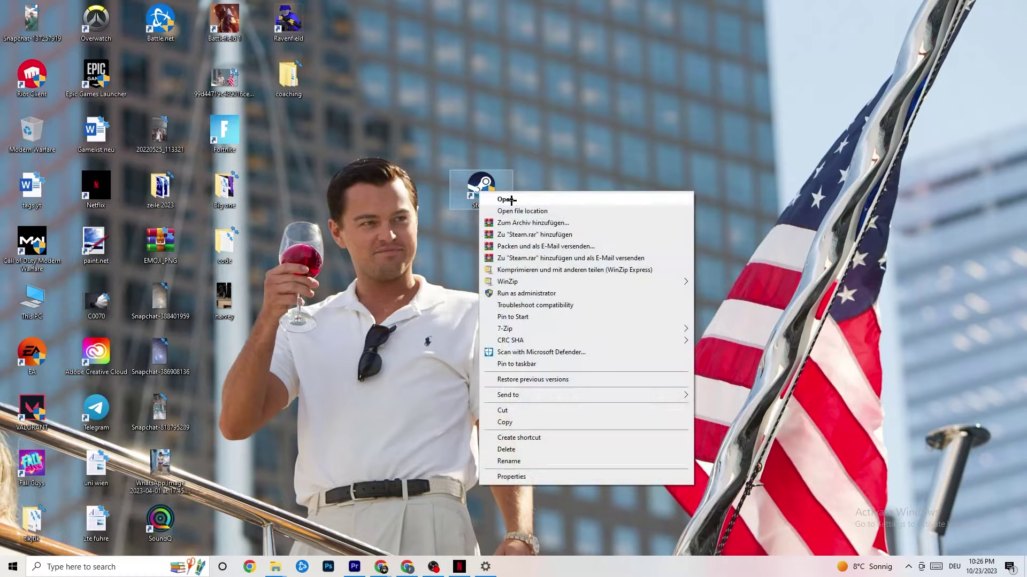
pyautogui.click(533, 476)
pyautogui.moveTo(556, 200); pyautogui.dragTo(506, 119)
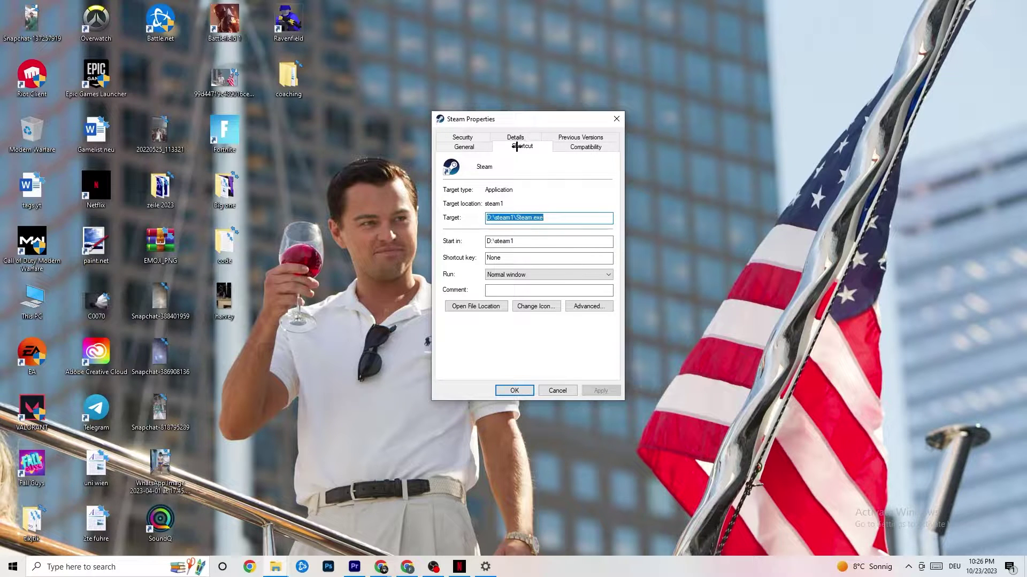
pyautogui.click(556, 146)
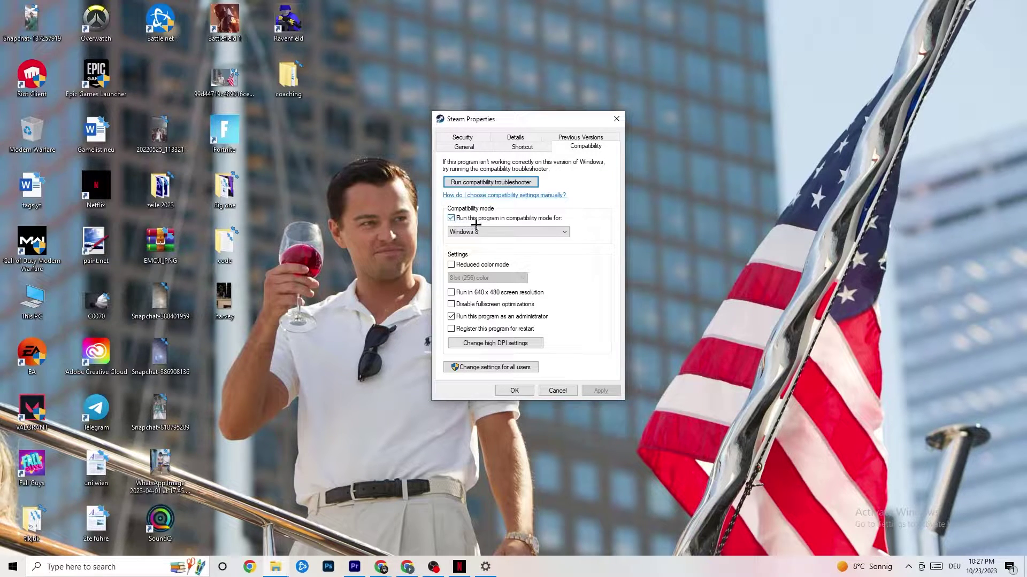
pyautogui.click(497, 231)
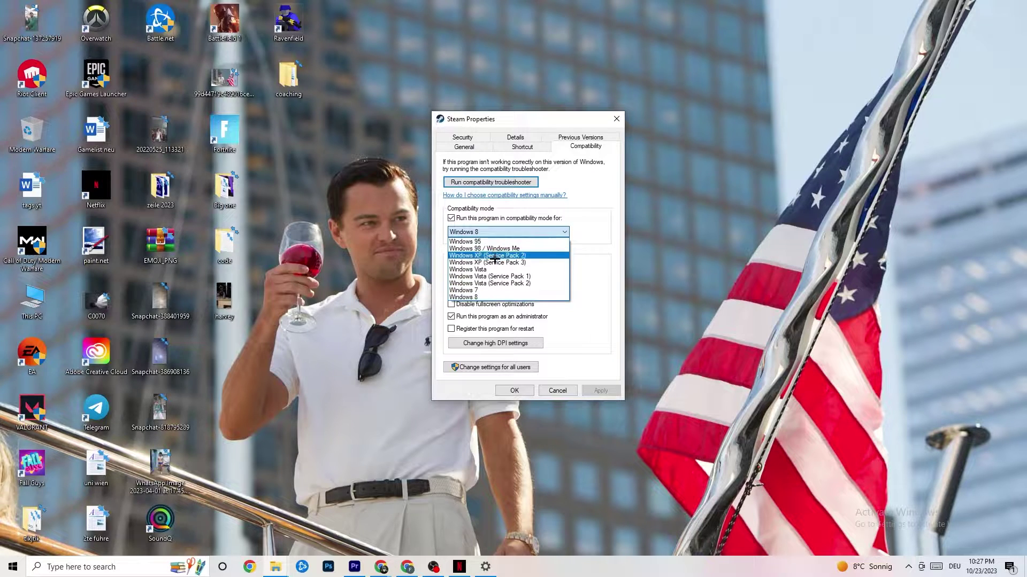
pyautogui.click(584, 247)
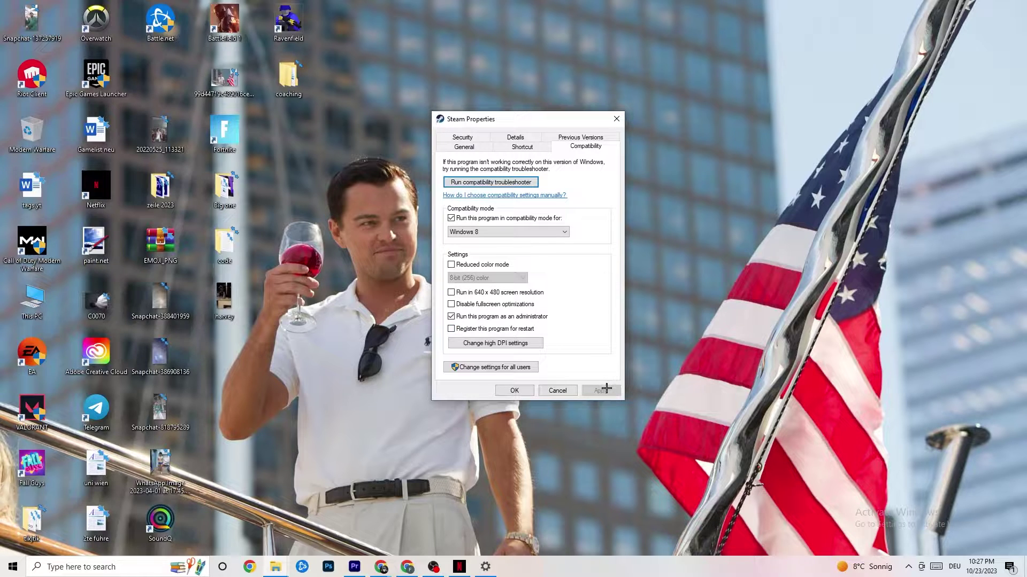
pyautogui.click(514, 392)
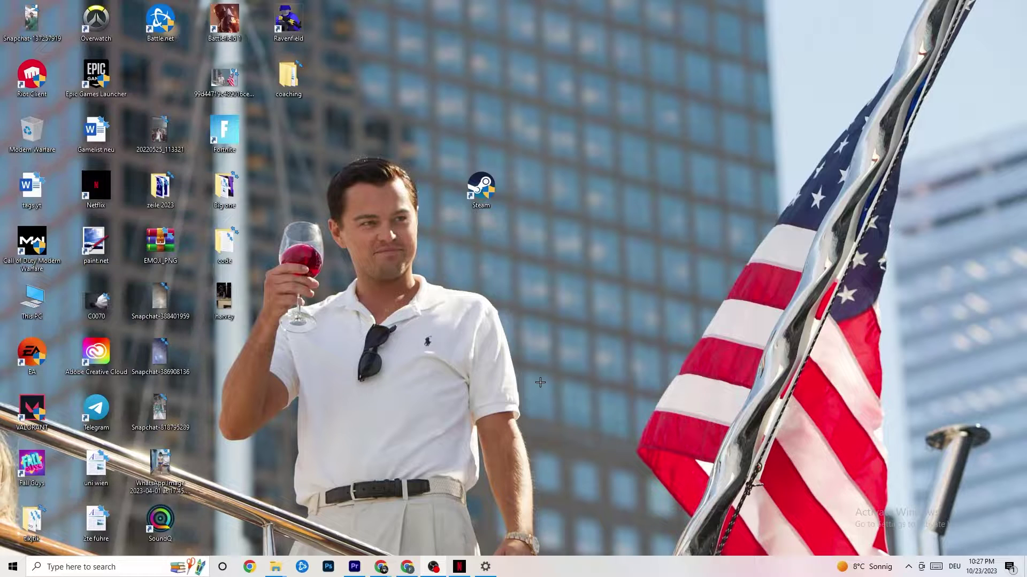
# Dismiss the Start menu and Steam shortcut menu, then bring up the taskbar context menu
pyautogui.click(12, 567)
pyautogui.click(353, 532)
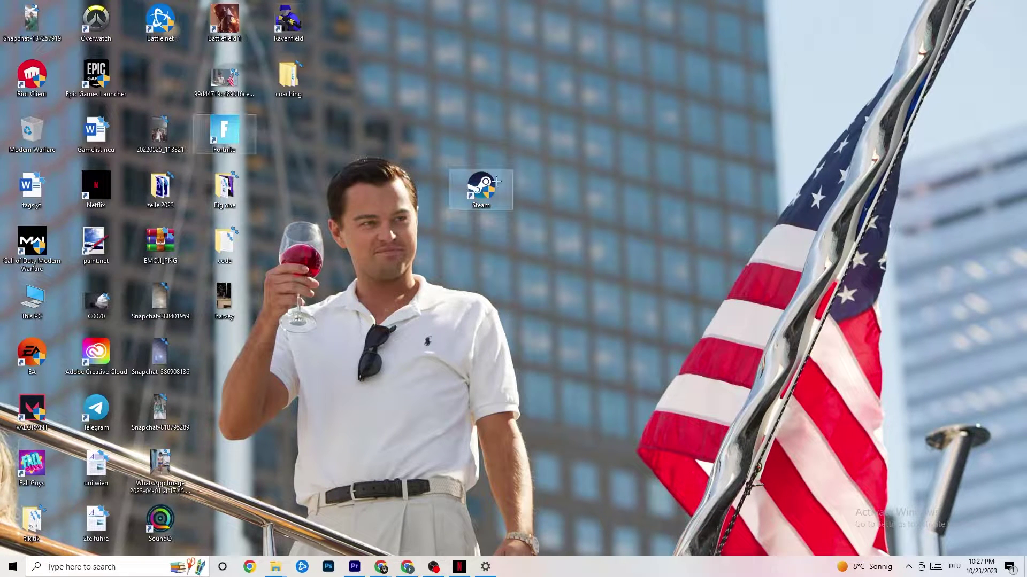
pyautogui.rightClick(471, 195)
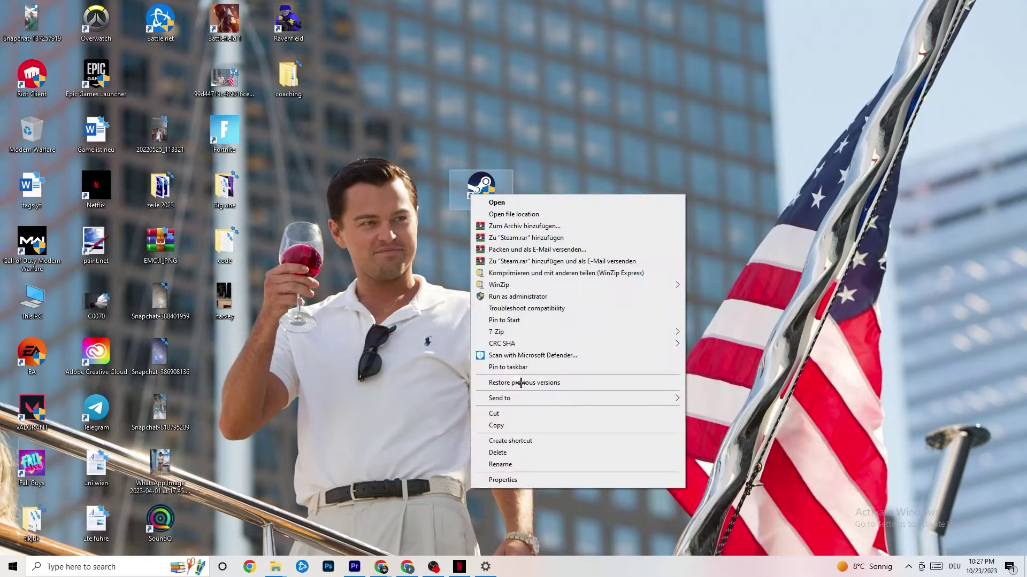
pyautogui.click(456, 296)
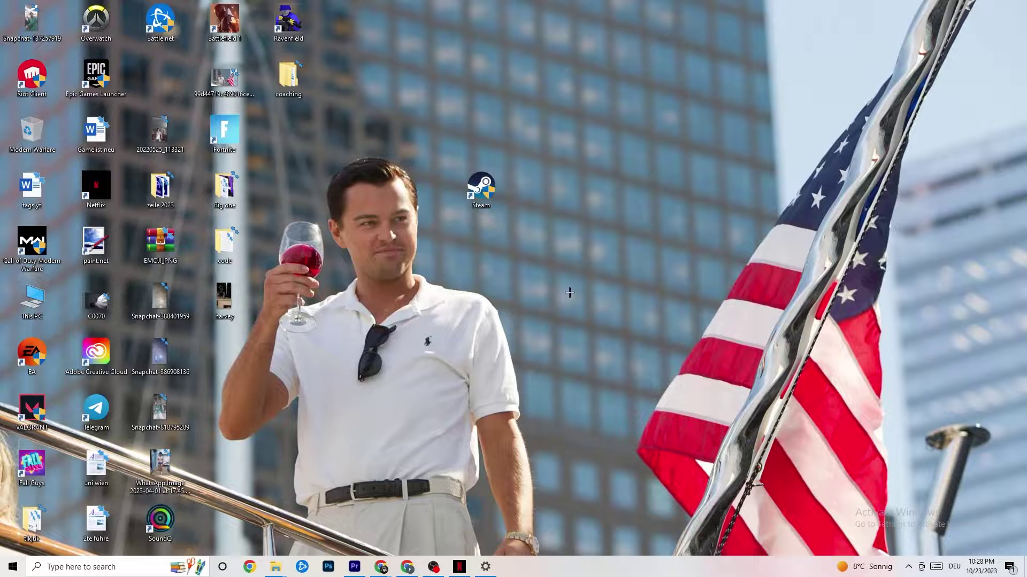
pyautogui.rightClick(570, 573)
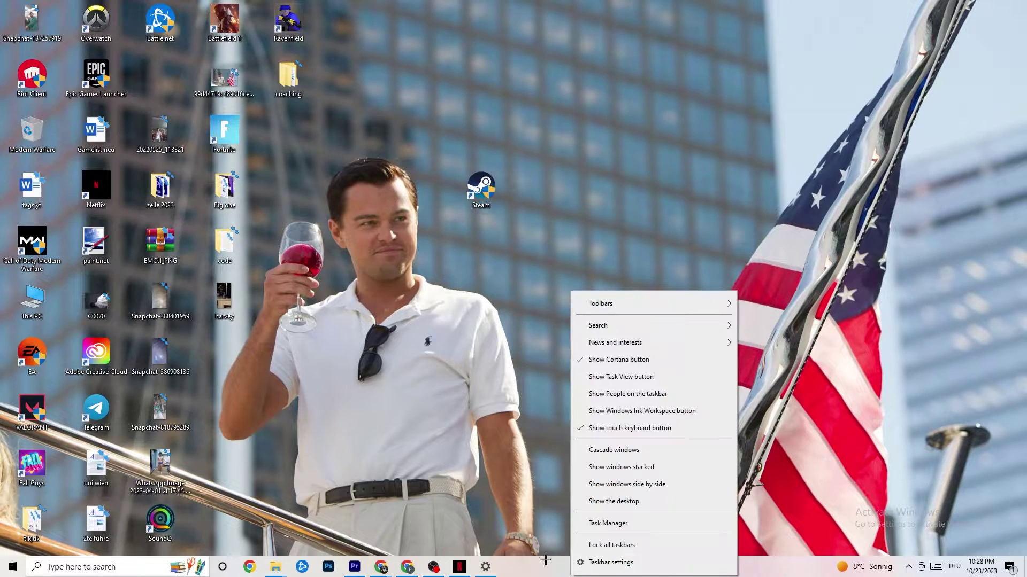
# Launch Task Manager maximized and check Google Chrome's actions without ending it
pyautogui.click(617, 523)
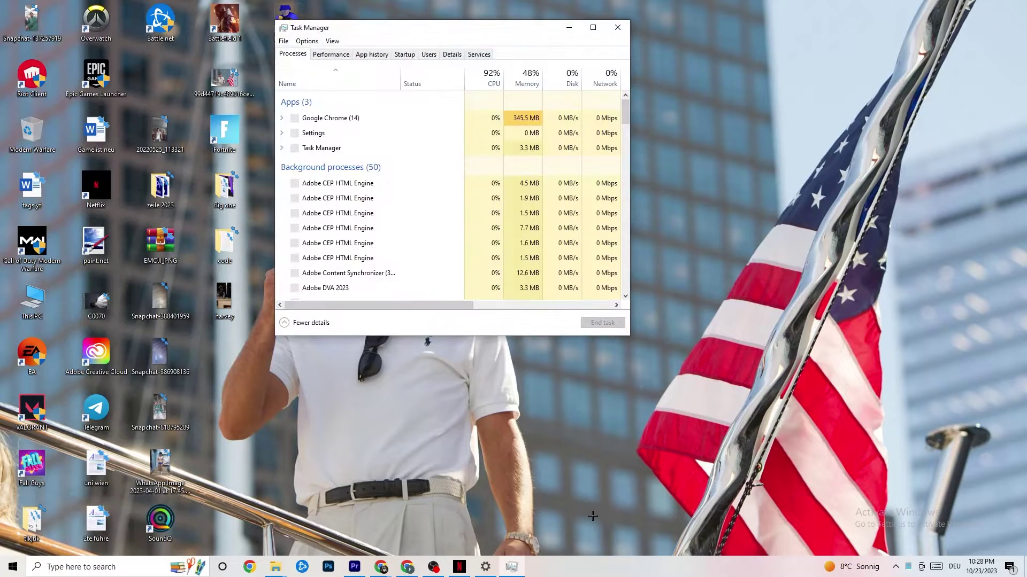
pyautogui.click(593, 27)
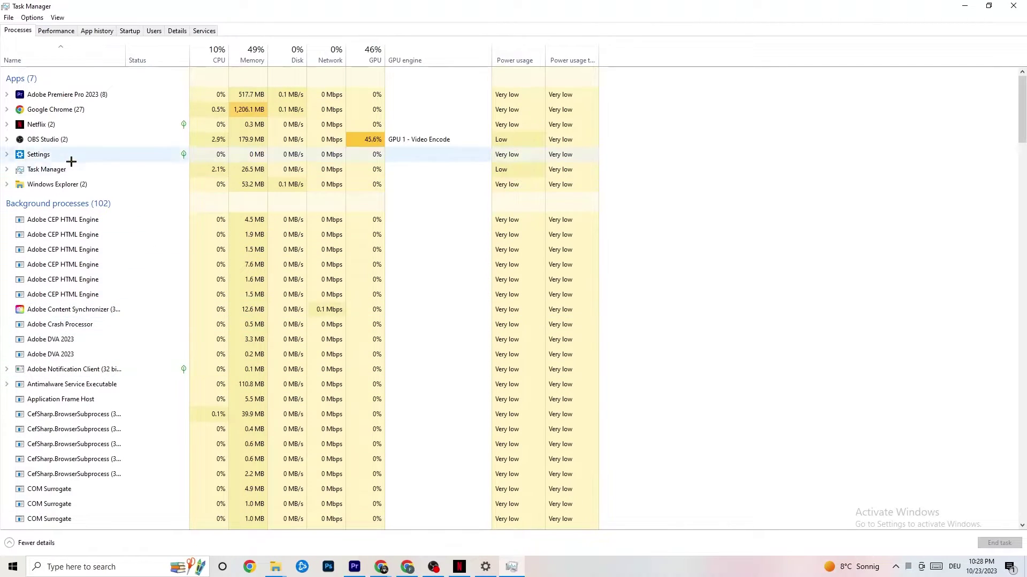
pyautogui.rightClick(74, 109)
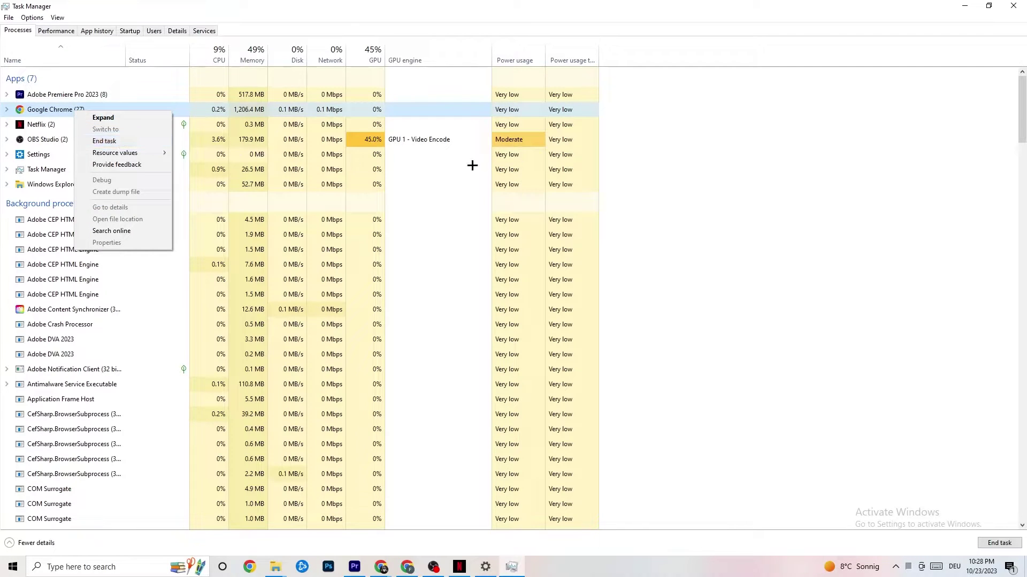
pyautogui.click(730, 128)
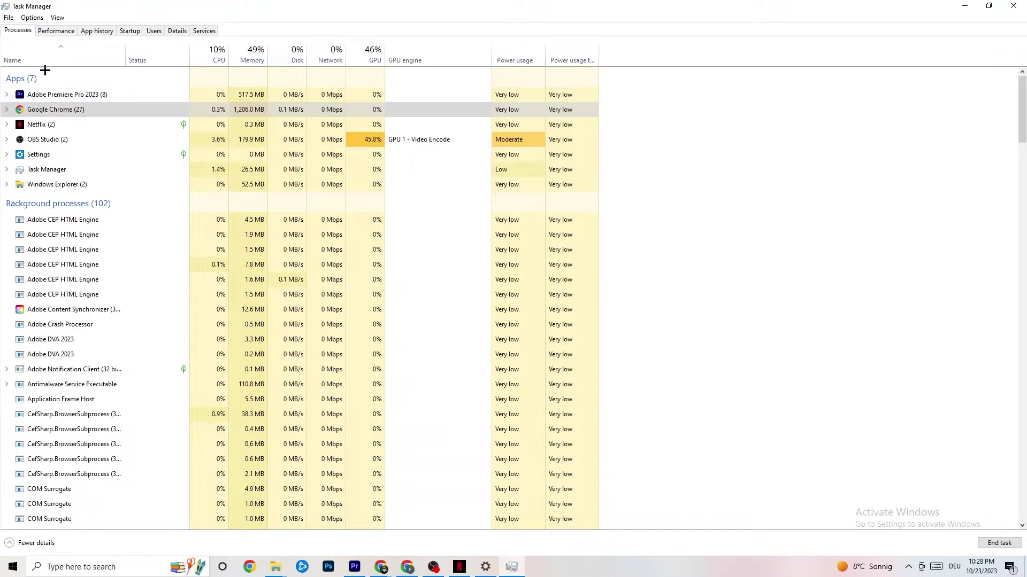
# Inspect Adobe Premiere Pro's priority levels in Details without changing them, then show Startup apps
pyautogui.click(176, 31)
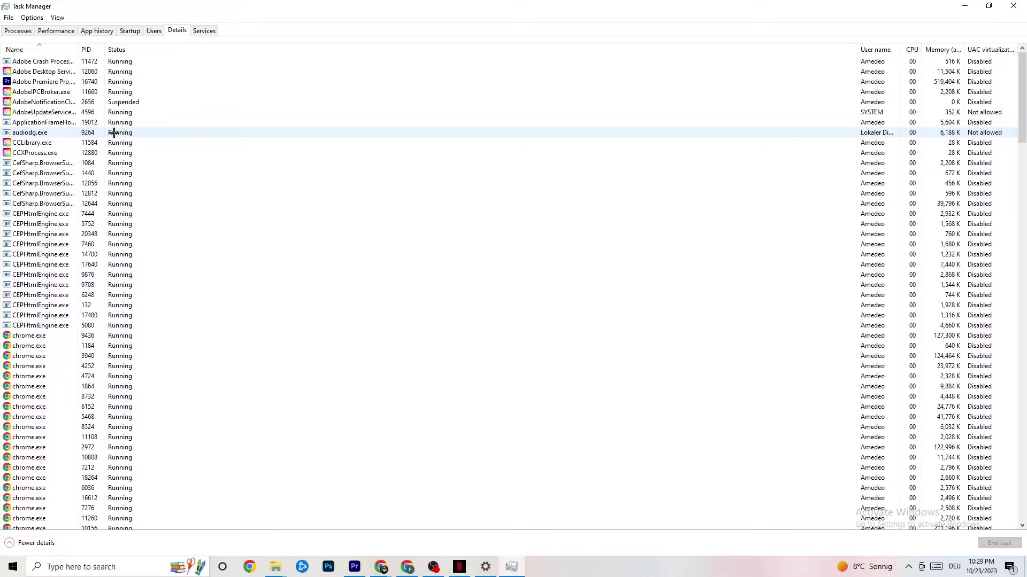
pyautogui.rightClick(55, 83)
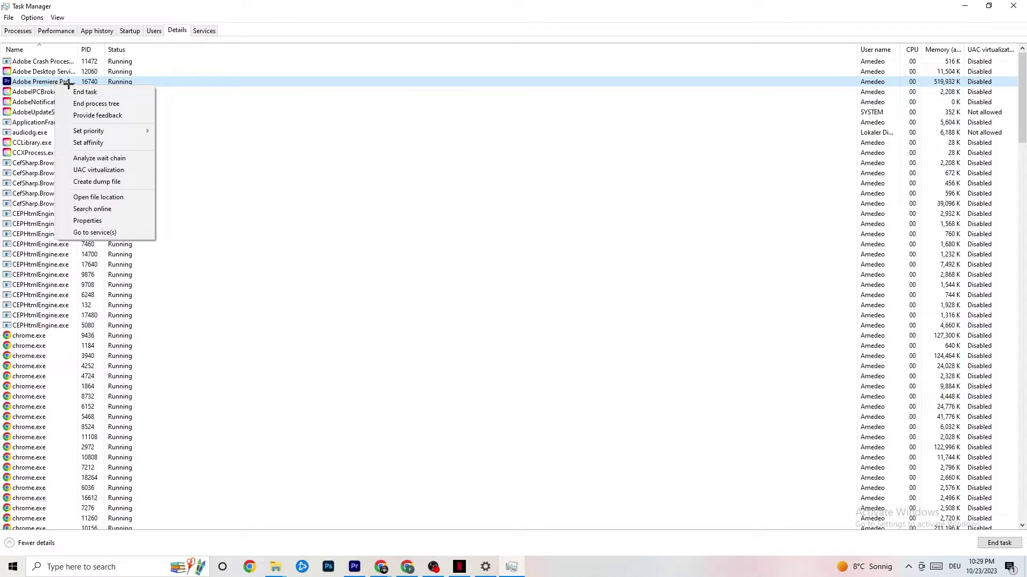
pyautogui.moveTo(99, 135)
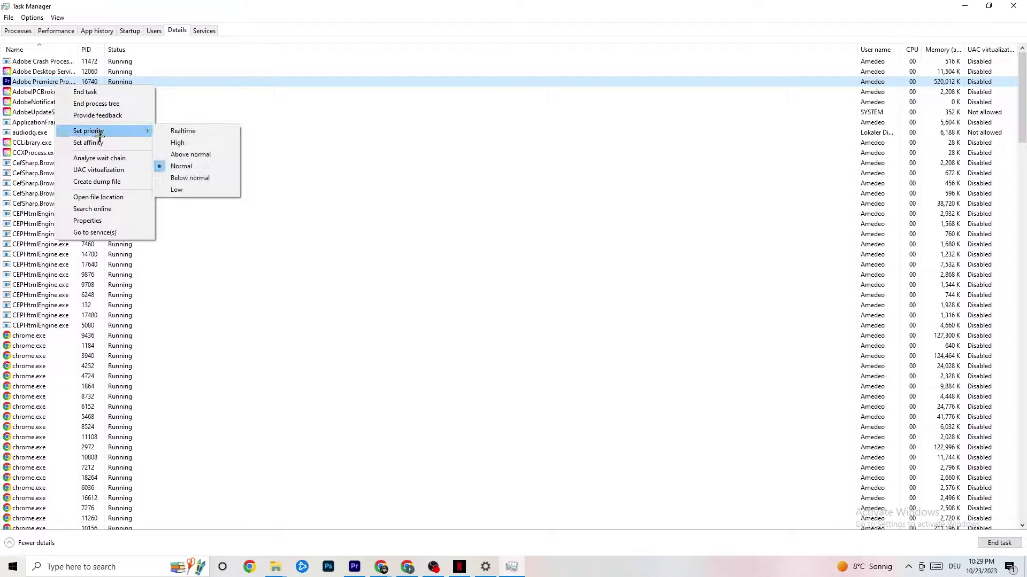
pyautogui.click(142, 126)
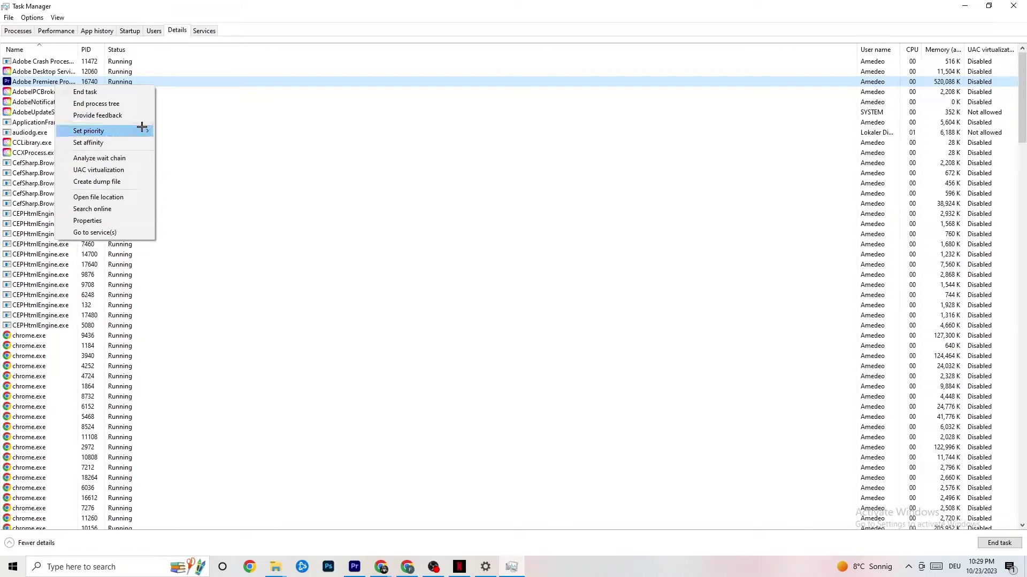
pyautogui.click(142, 127)
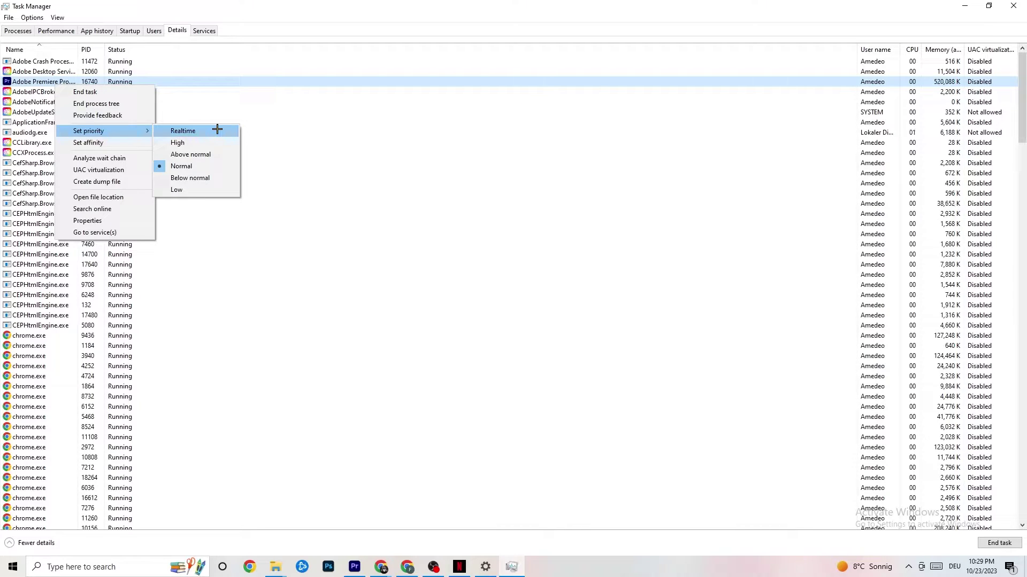
pyautogui.click(278, 113)
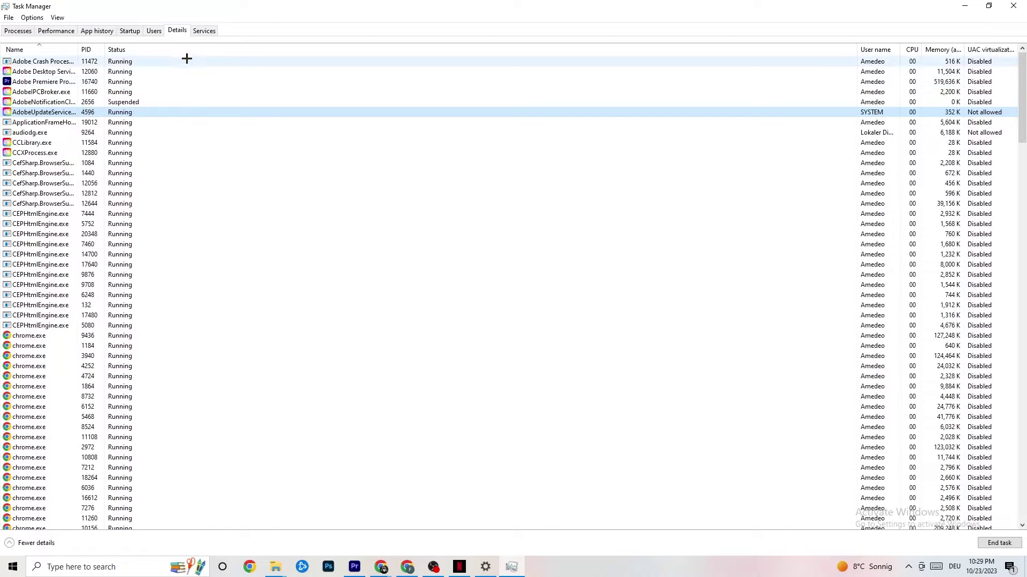
pyautogui.click(130, 31)
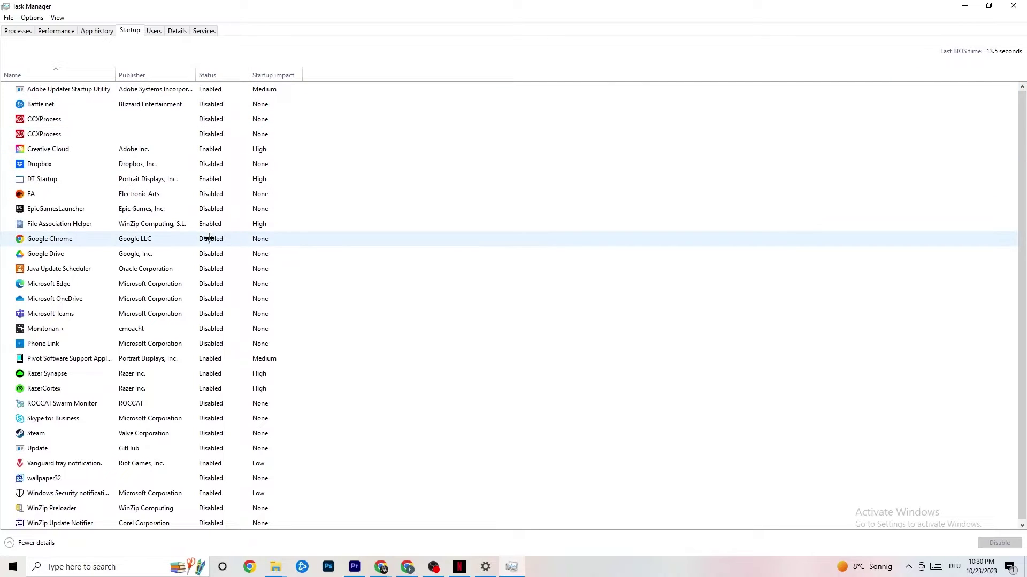
# Leave the Razer Synapse startup entry enabled and close Task Manager
pyautogui.rightClick(209, 374)
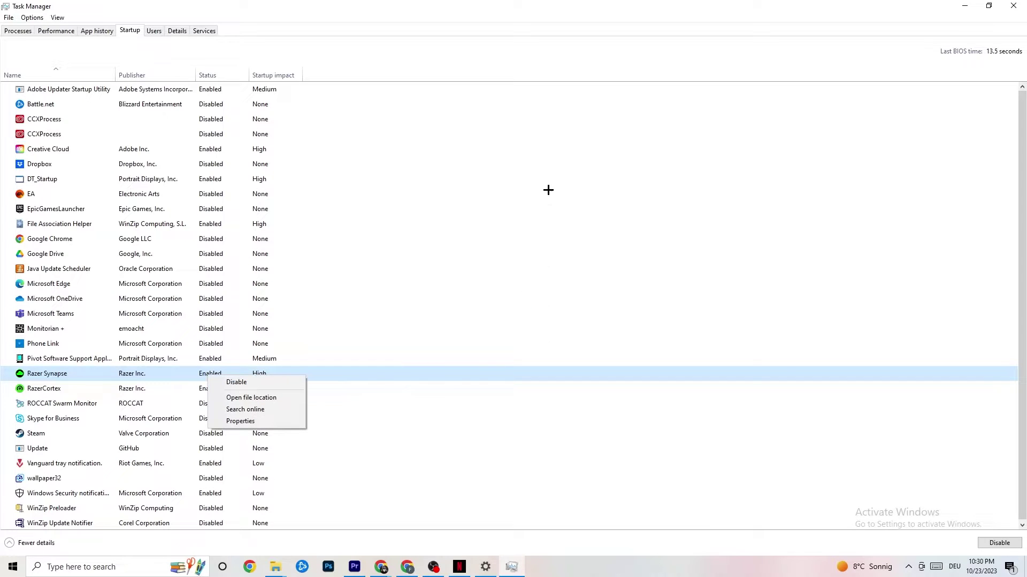
pyautogui.click(530, 54)
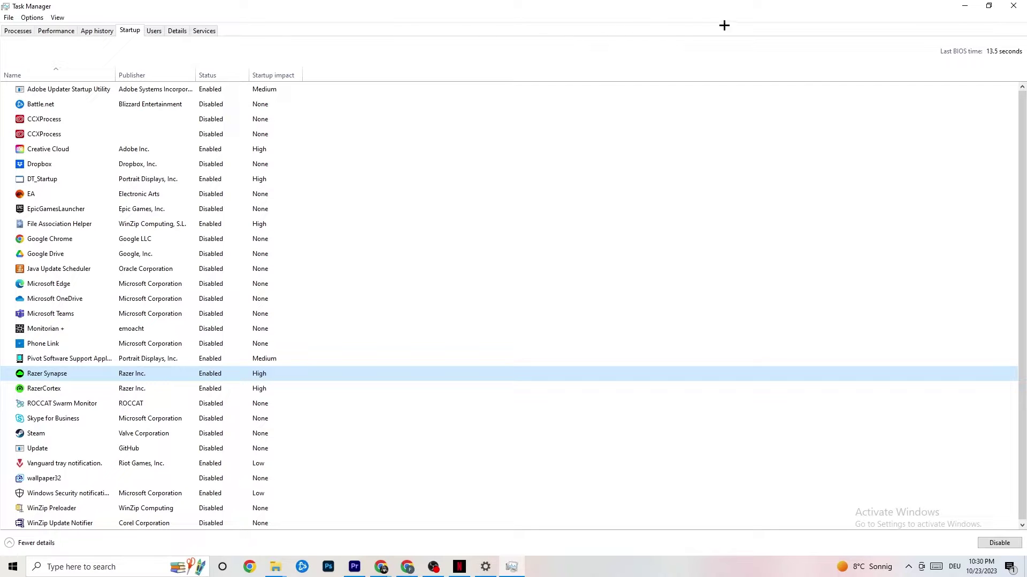
pyautogui.click(1009, 4)
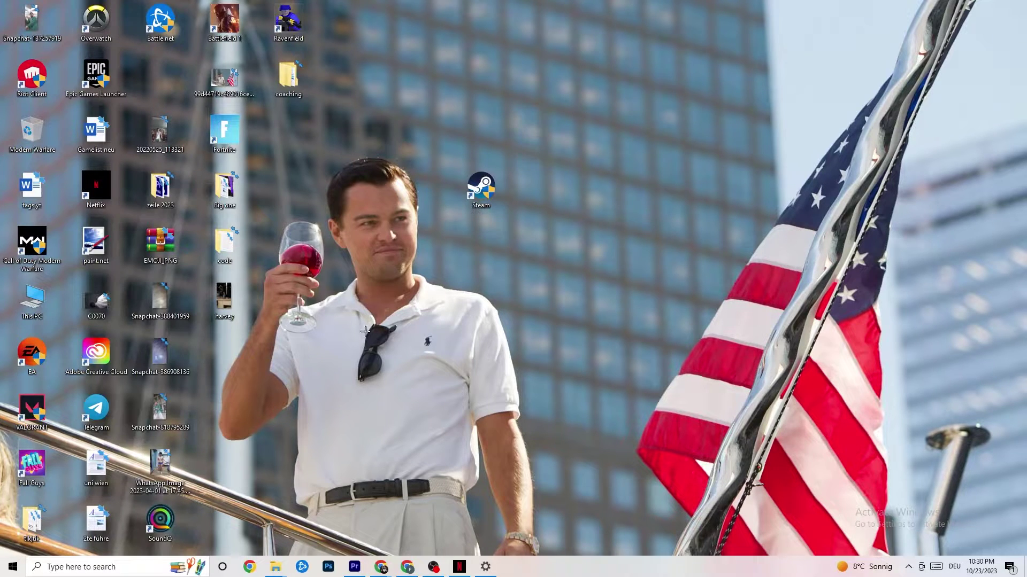
# Open Settings > System > Display and keep the scale at 100% (Recommended)
pyautogui.click(12, 568)
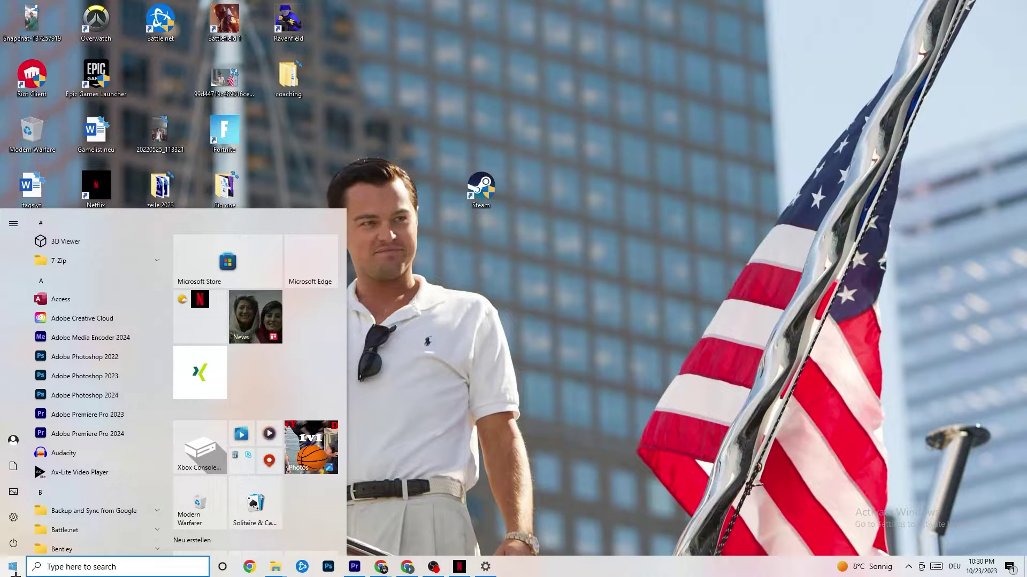
pyautogui.click(15, 517)
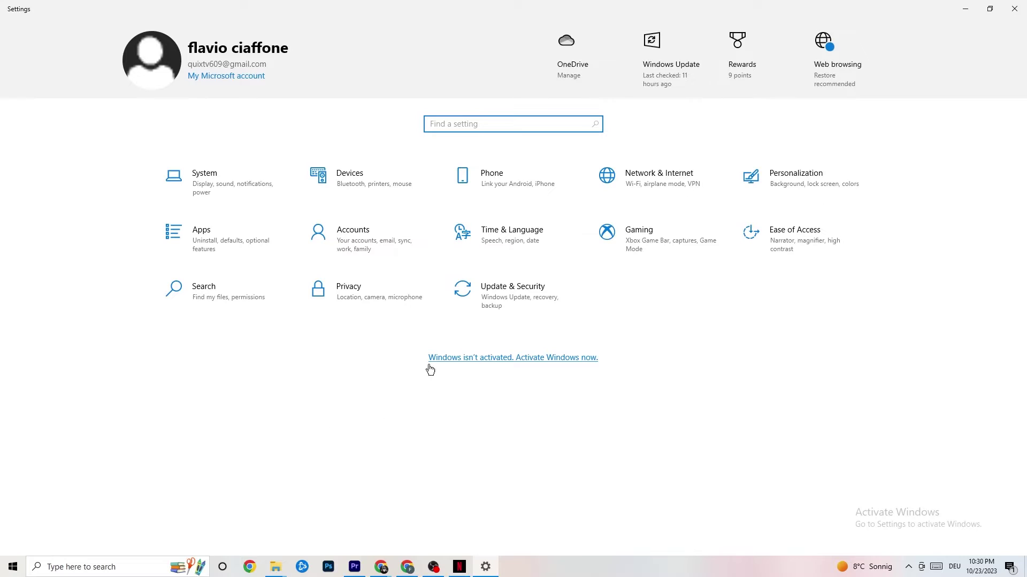
pyautogui.click(224, 181)
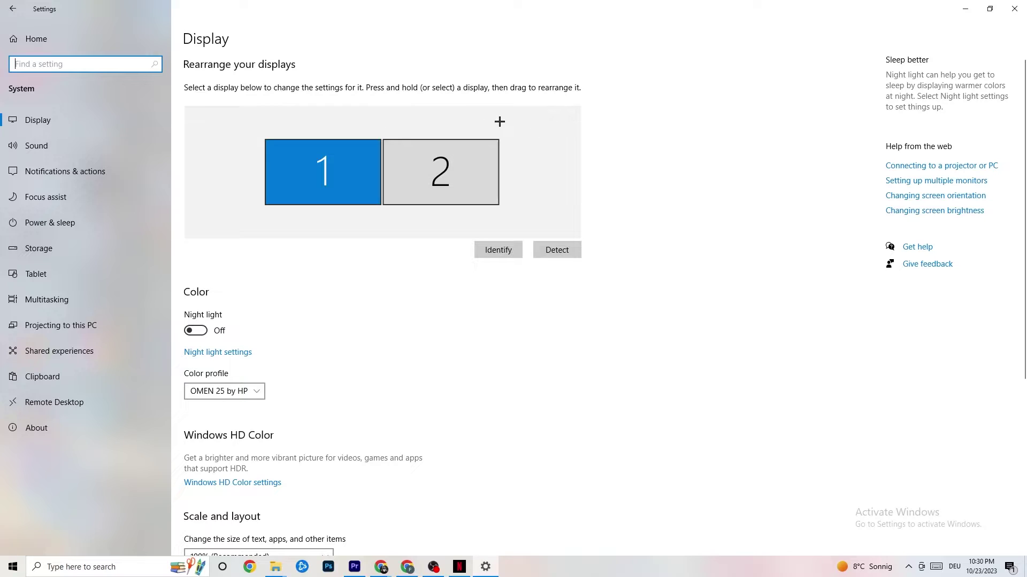
pyautogui.scroll(-5, 499, 121)
pyautogui.scroll(-1, 499, 122)
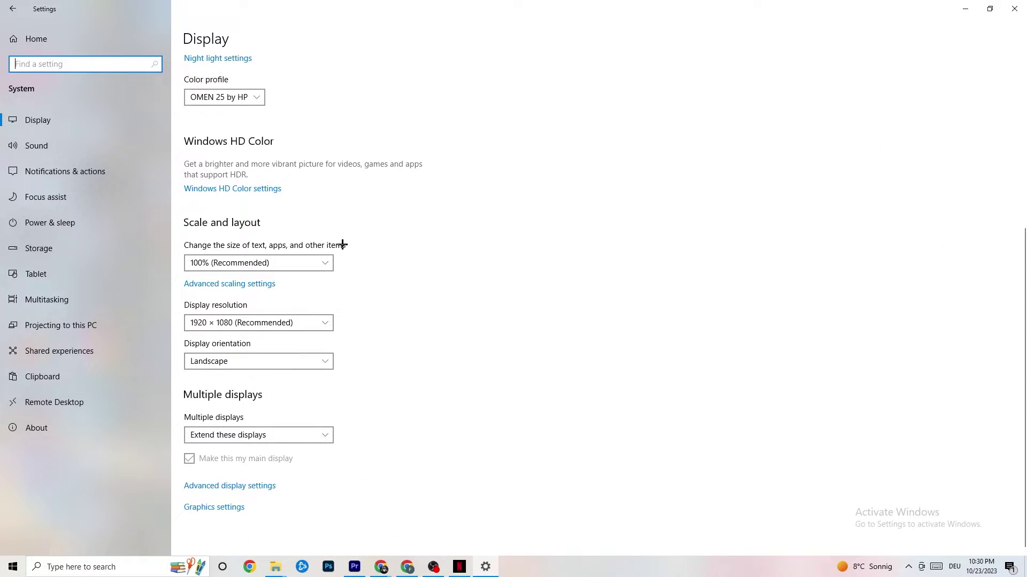
pyautogui.click(293, 256)
pyautogui.click(405, 207)
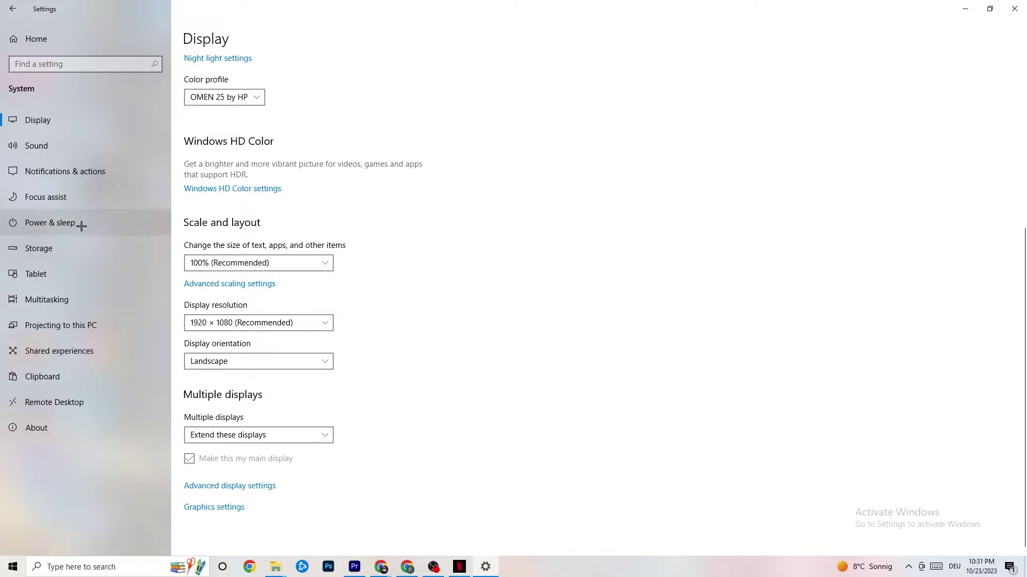
# Review the power plans from Power & sleep, keeping Balanced, and close Power Options
pyautogui.click(64, 221)
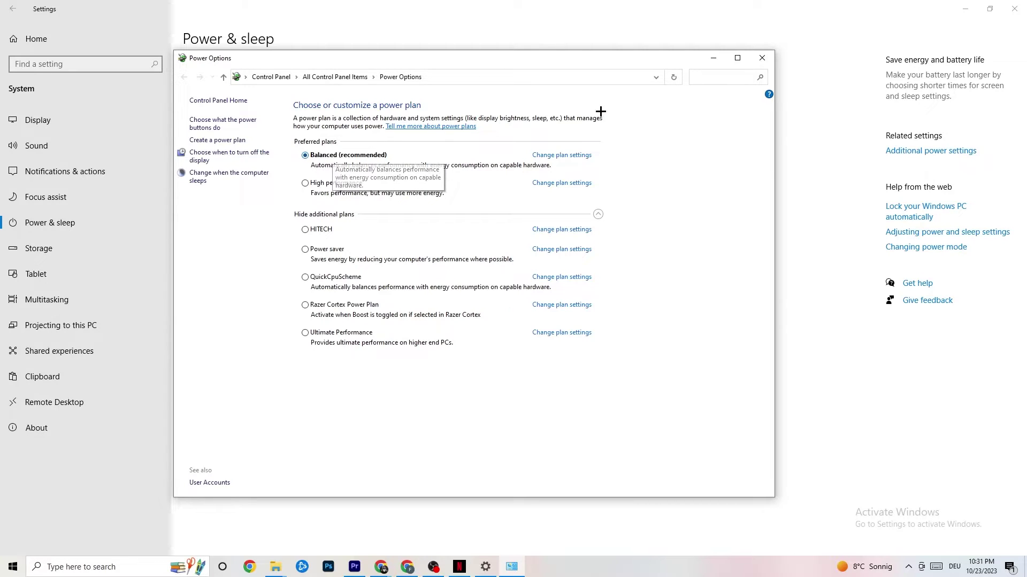
pyautogui.click(761, 57)
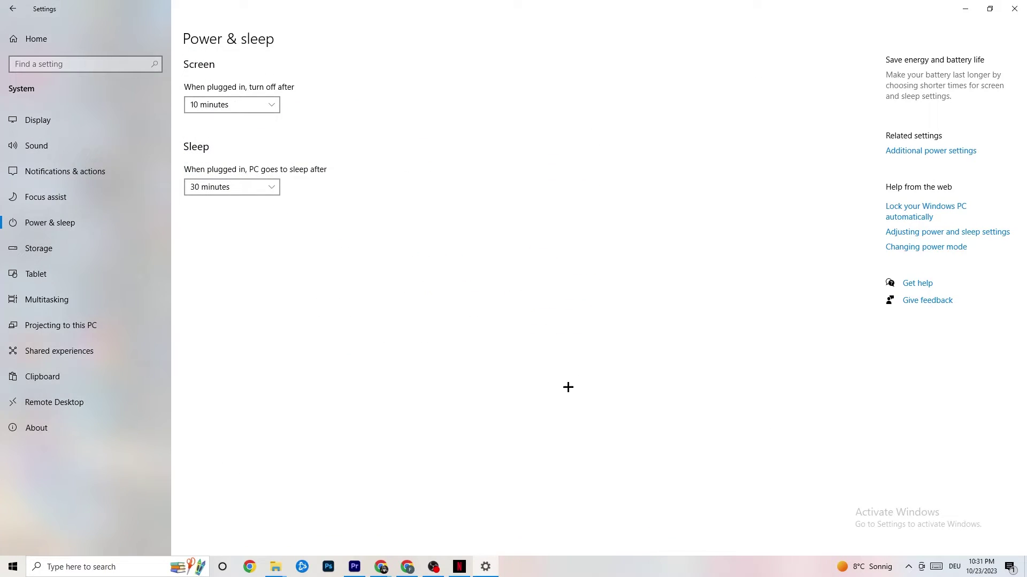
# Keep Storage Sense on and running every week, then return to Settings home
pyautogui.click(81, 253)
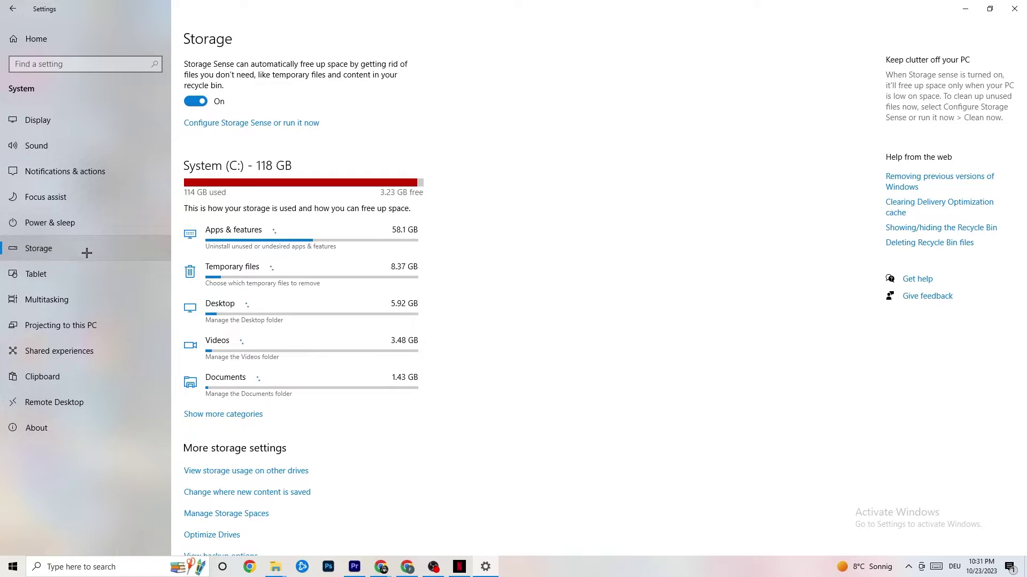
pyautogui.click(243, 126)
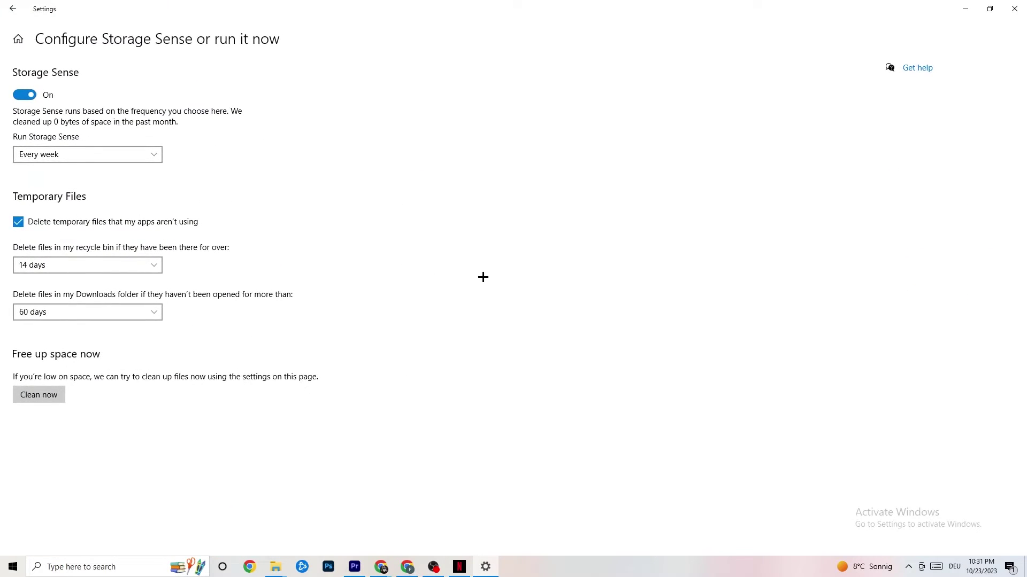
pyautogui.click(152, 161)
pyautogui.click(119, 155)
pyautogui.click(88, 155)
pyautogui.click(302, 169)
pyautogui.click(12, 9)
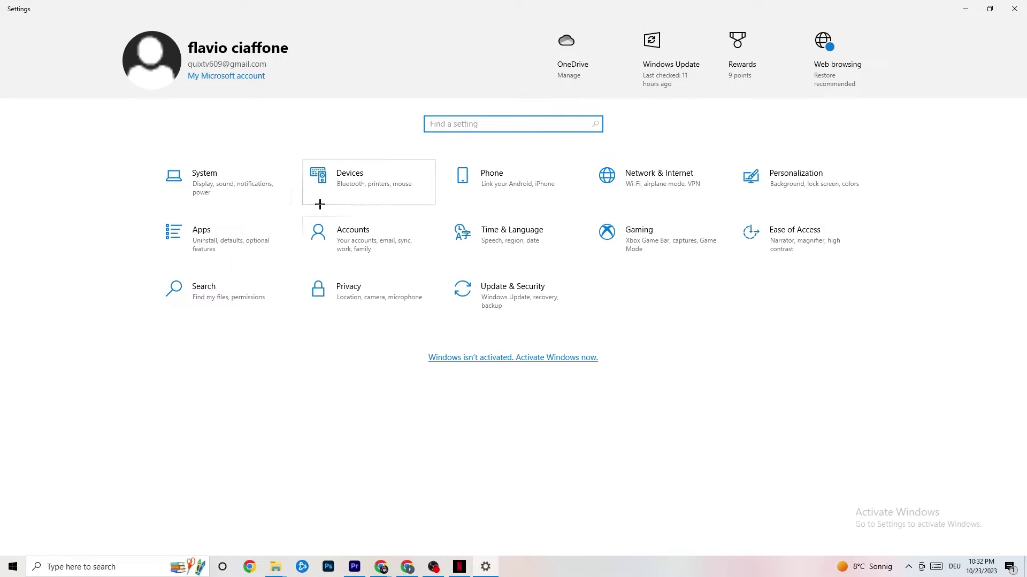
# Check the Gaming captures settings with background and game audio recording off, then view Game Mode
pyautogui.click(683, 243)
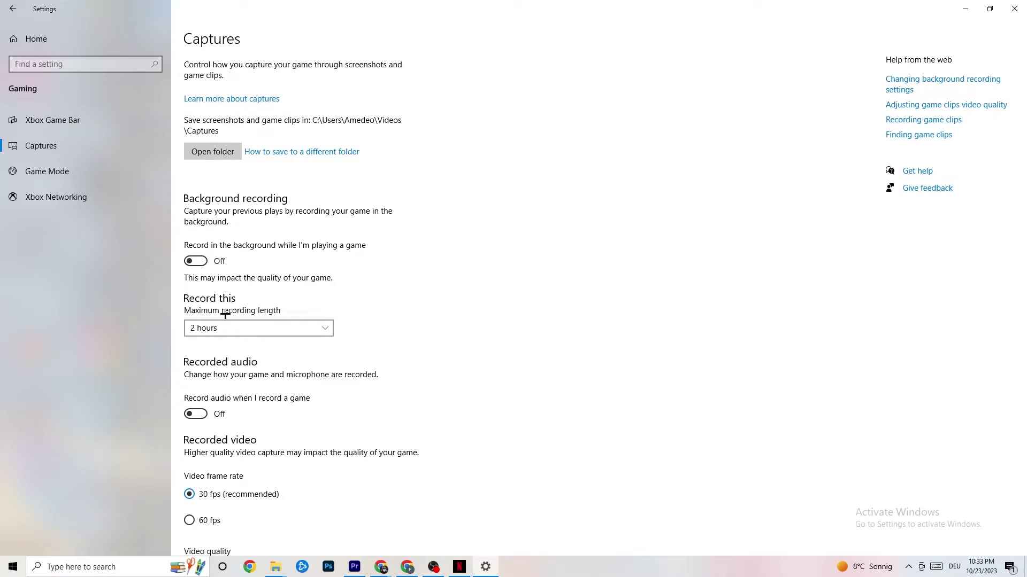
pyautogui.click(95, 172)
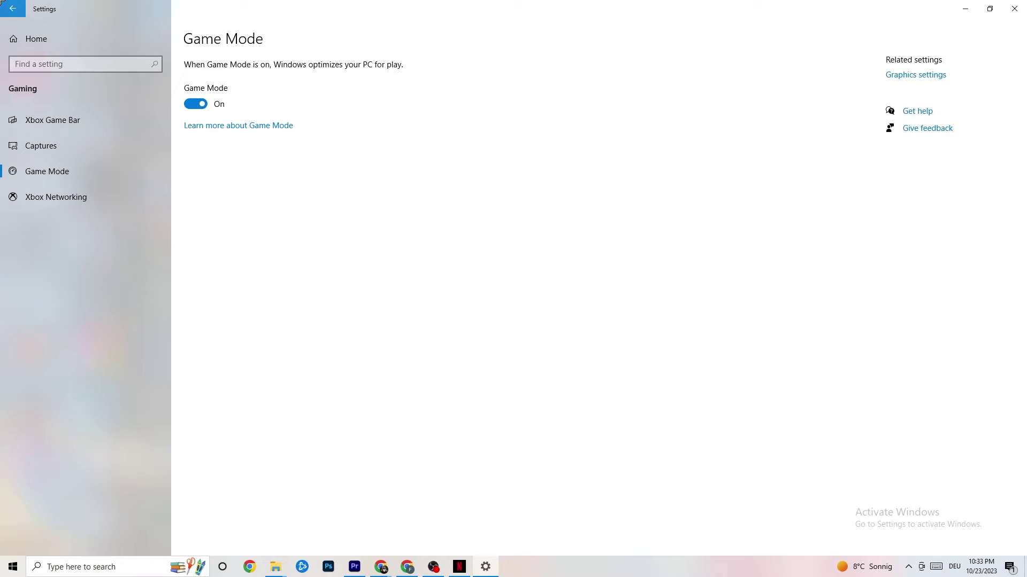
# Leave Game Mode switched On and go back to the Settings home page
pyautogui.click(12, 8)
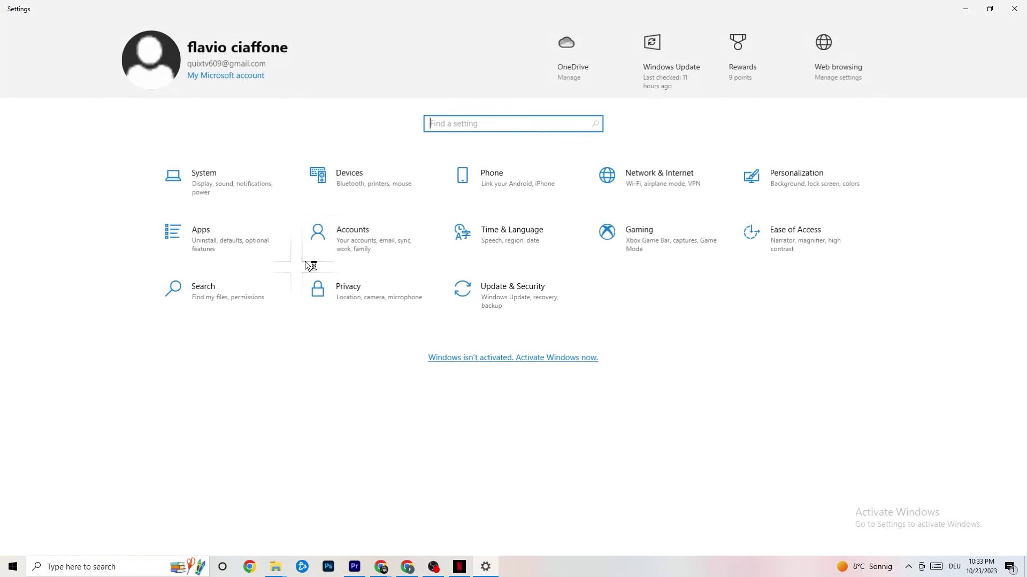
# Open Update & Security, glance at Troubleshoot, then view Windows Update's up-to-date status
pyautogui.click(541, 312)
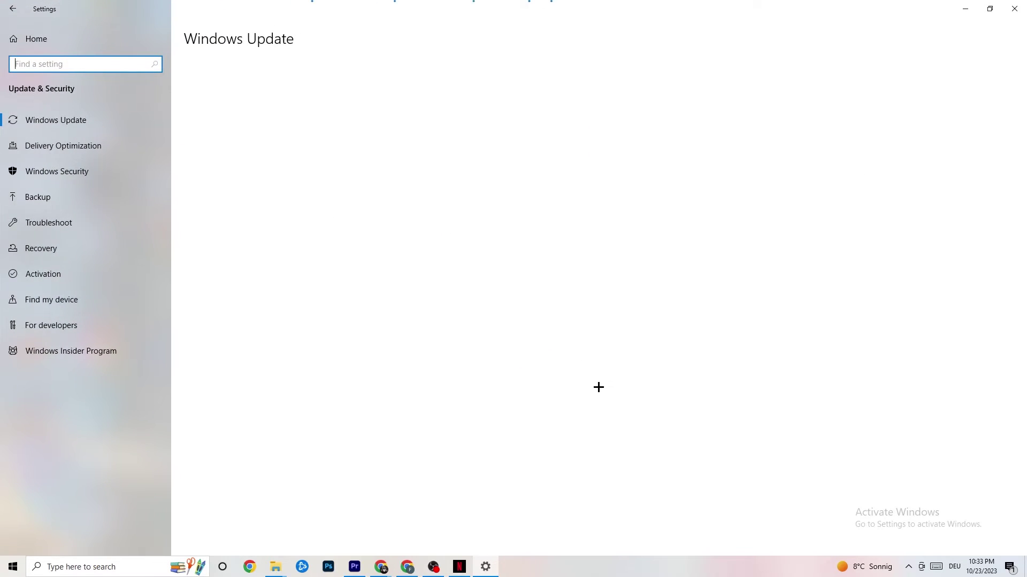
pyautogui.click(63, 220)
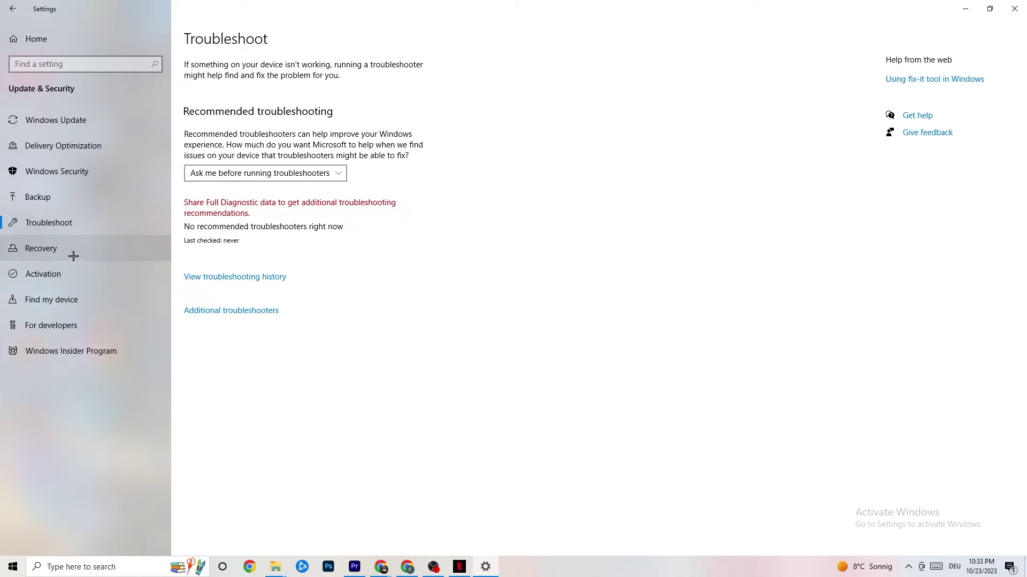
pyautogui.click(80, 120)
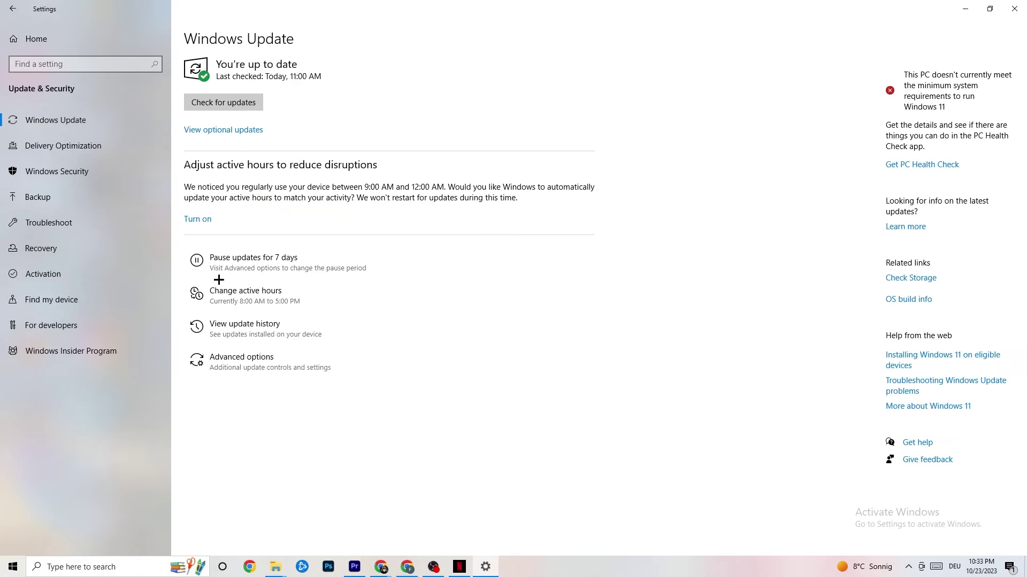